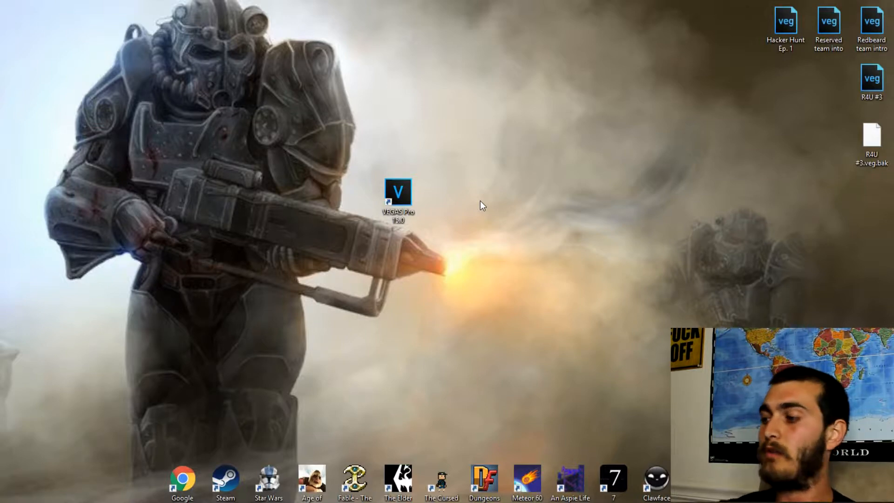
Set the VEGAS Pro 15.0 desktop shortcut to run in compatibility mode for Windows Vista and apply the setting.
right_click(401, 196)
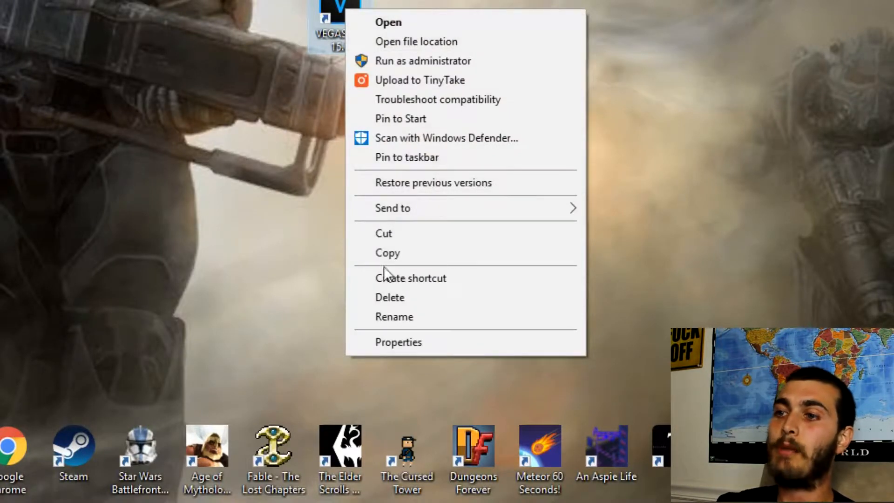
click(401, 342)
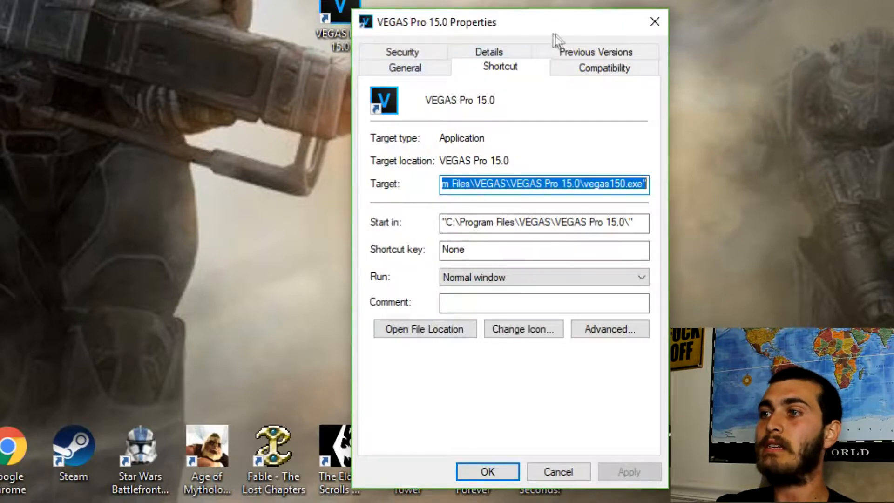
click(594, 65)
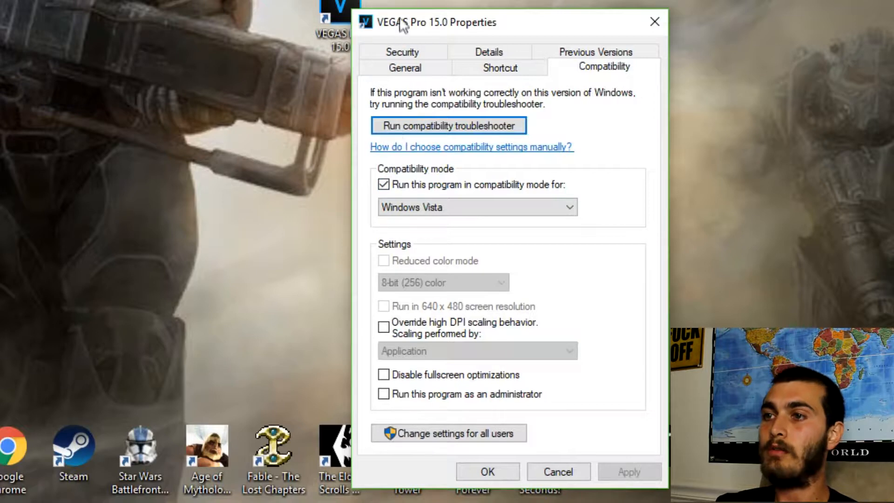
click(393, 183)
click(384, 182)
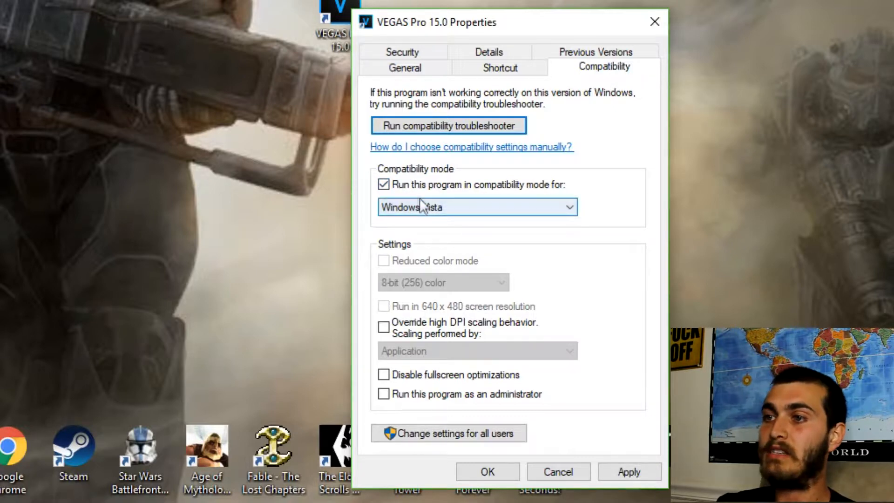
click(573, 205)
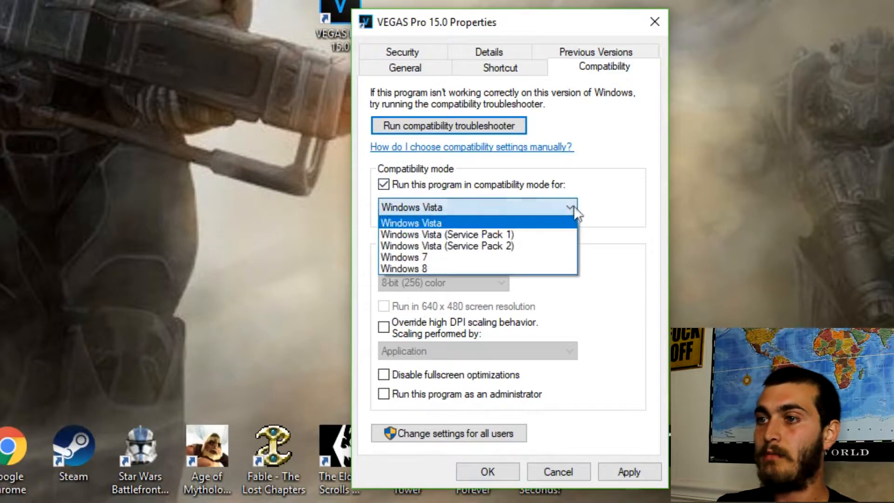
click(439, 223)
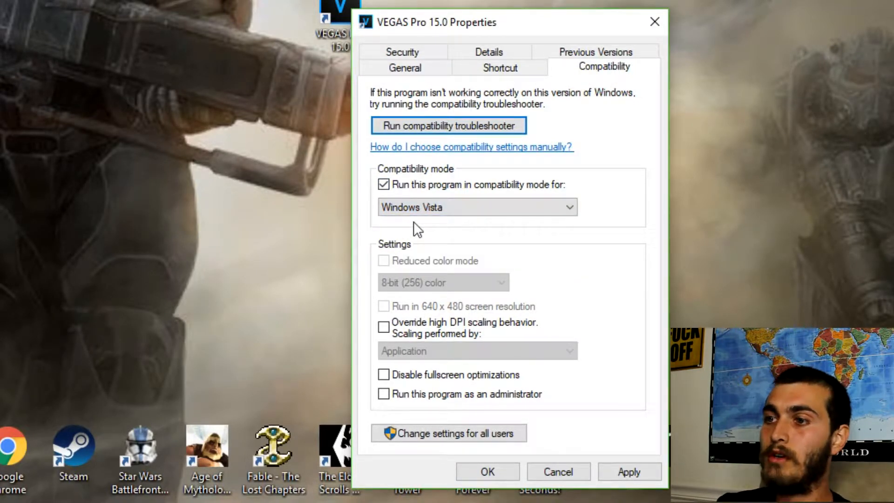
click(628, 472)
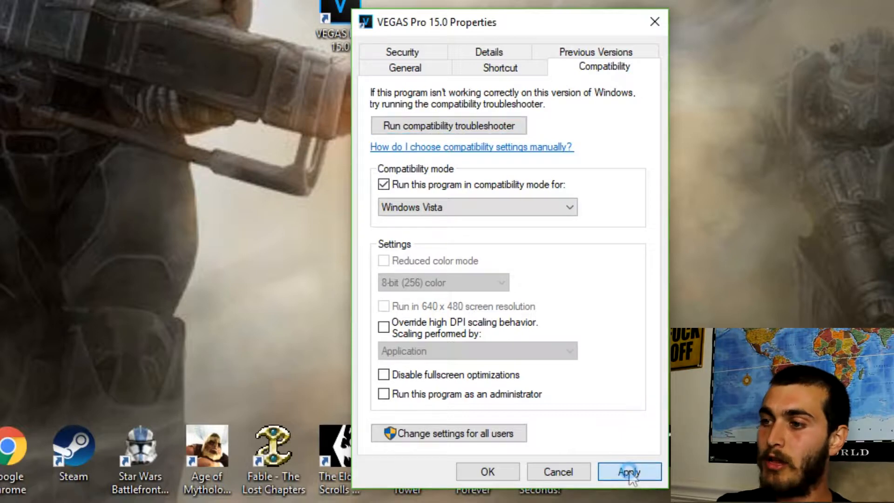
click(483, 471)
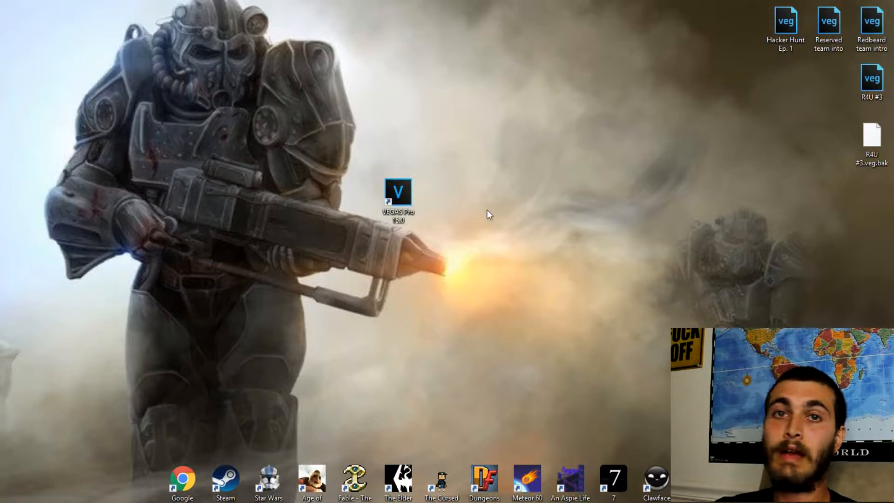
Launch VEGAS Pro 15.0 and filter its internal preferences to those containing "ENABLE MULTI".
double_click(397, 201)
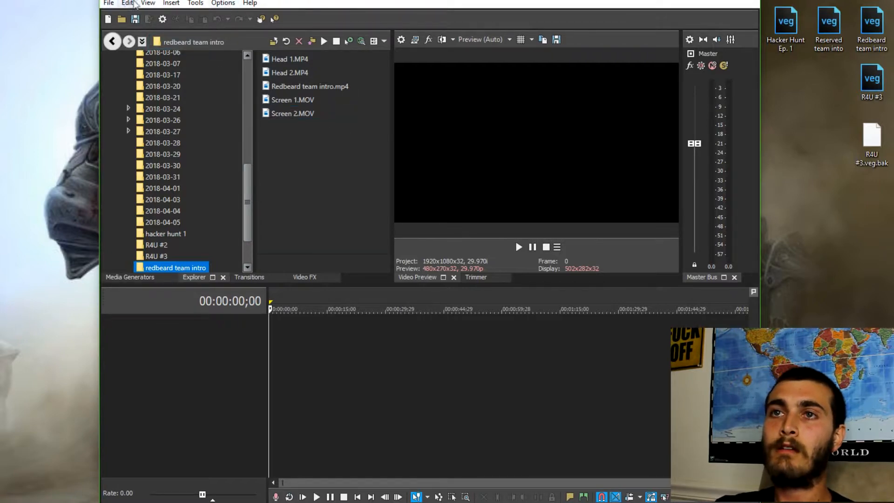
click(222, 3)
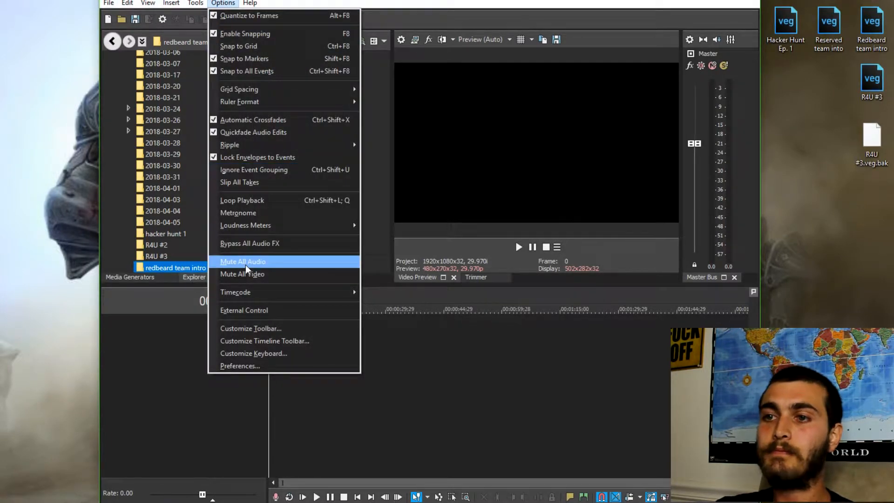
click(246, 364)
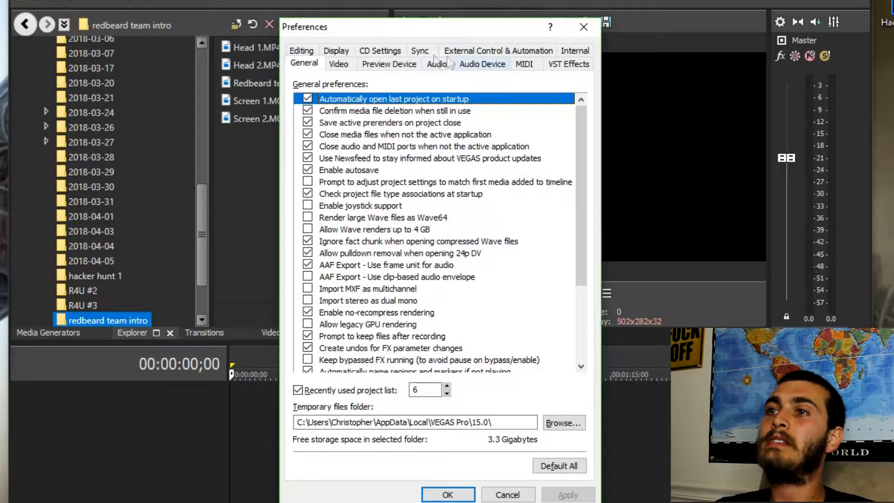
click(577, 52)
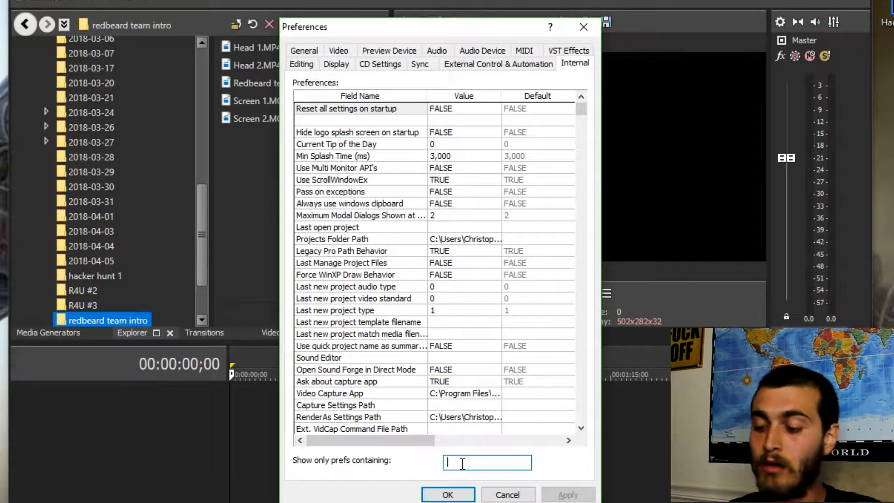
text(EN)
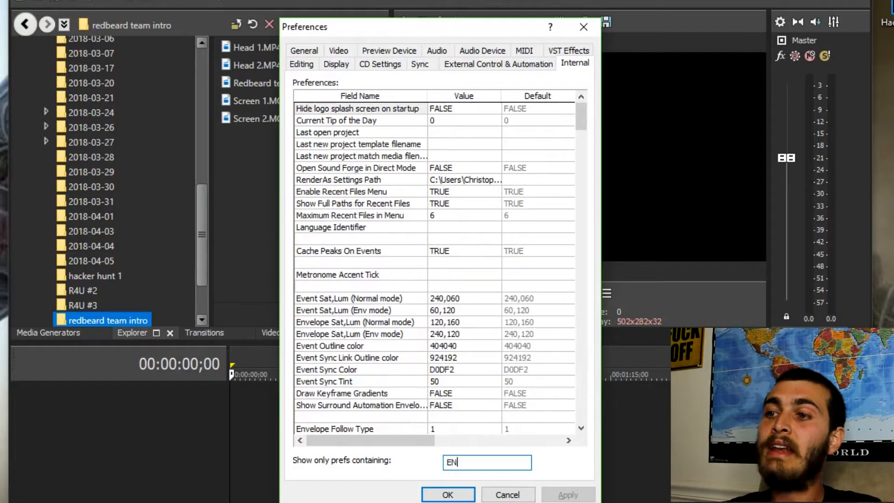
text(ABLE MULTI)
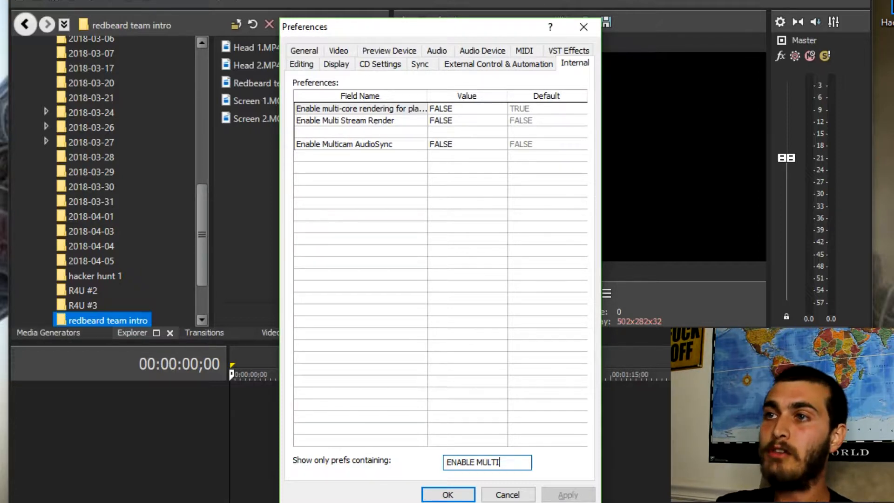
Set the "Enable multi-core rendering" preference to FALSE and accept the preferences.
click(457, 107)
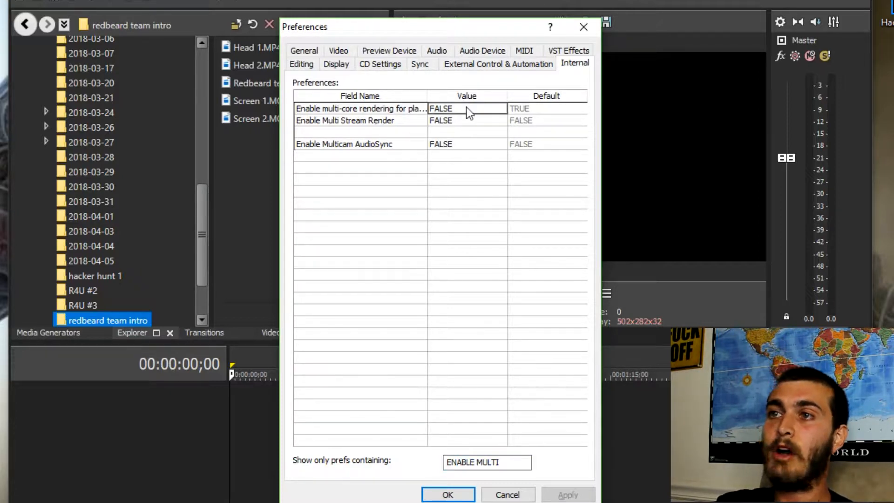
click(461, 108)
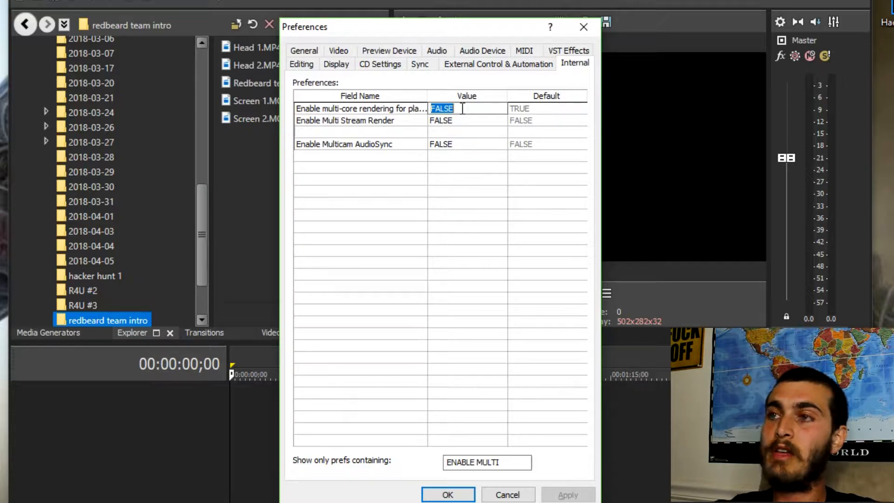
key(BackSpace)
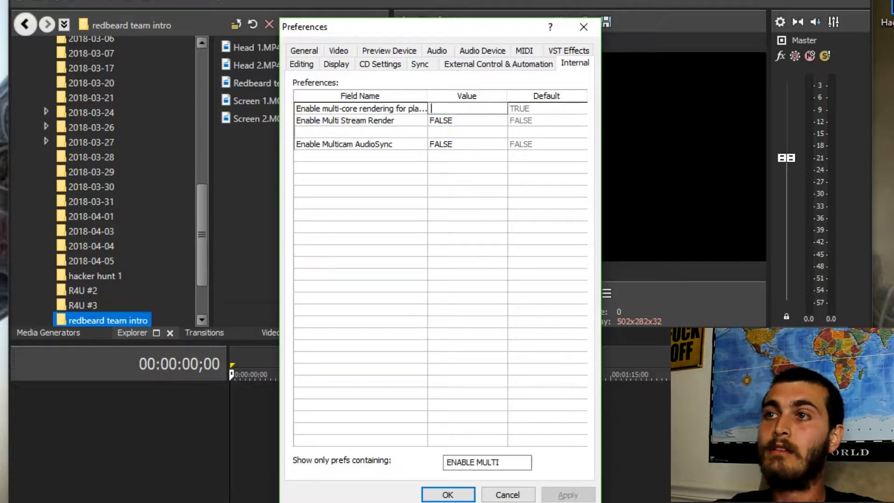
text(FALSE)
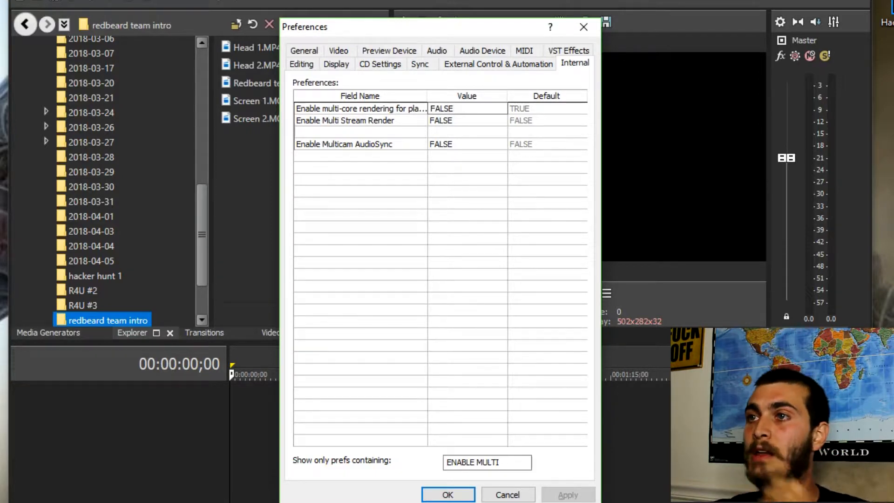
key(Return)
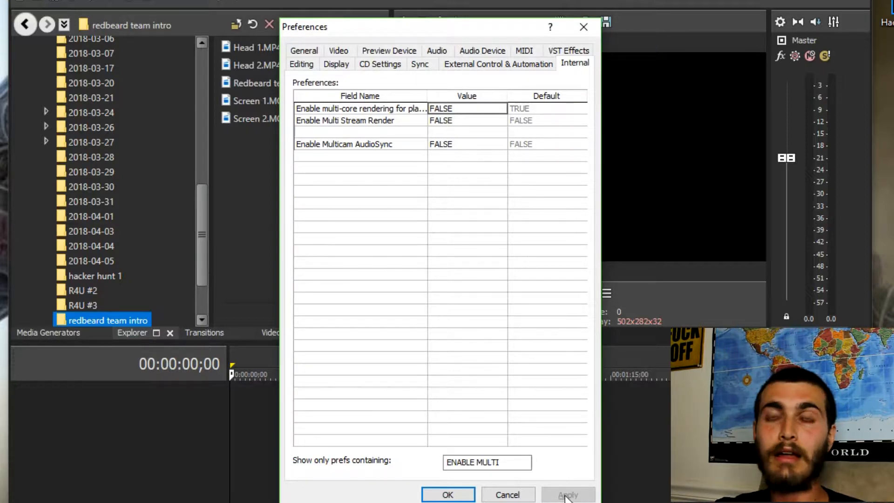
click(445, 495)
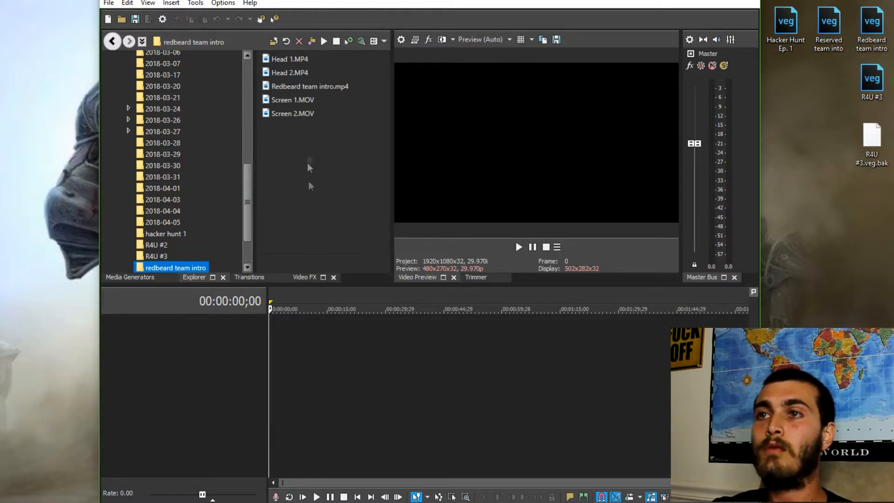
Place the Head footage from the redbeard team intro folder on the timeline, with the Screen footage on separate tracks beneath it.
click(299, 72)
shift+click(286, 60)
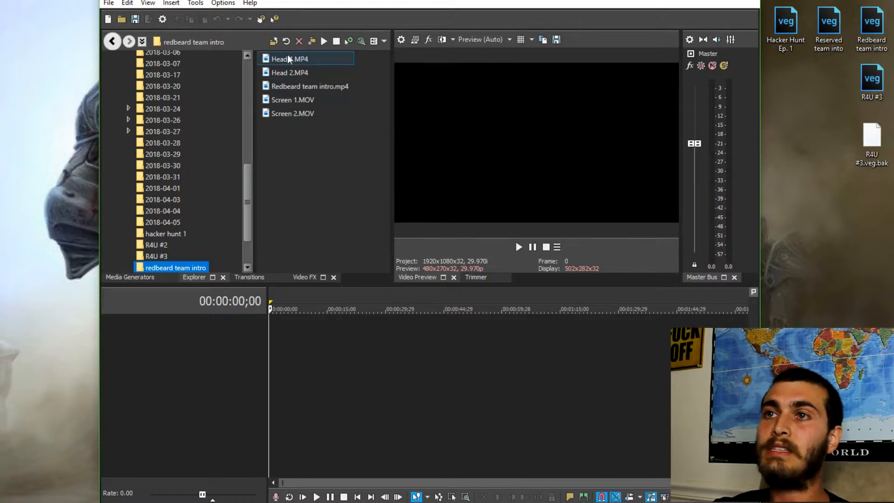
drag(283, 56, 276, 342)
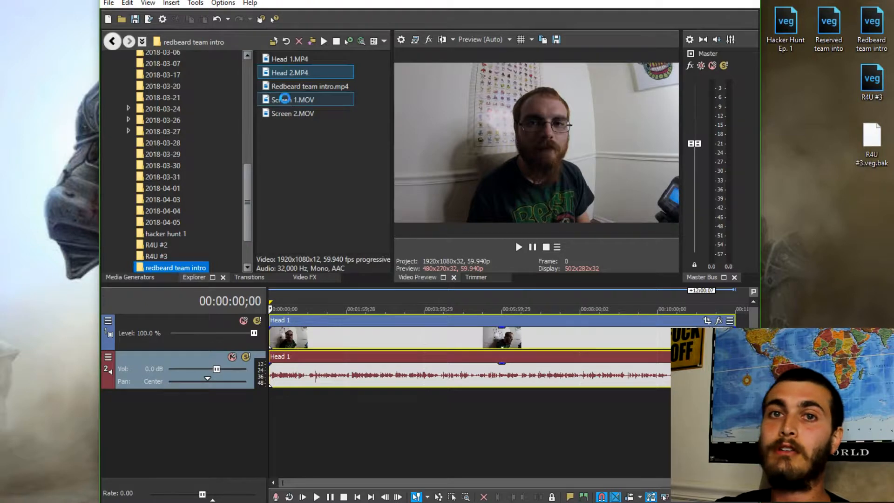
drag(281, 114, 276, 428)
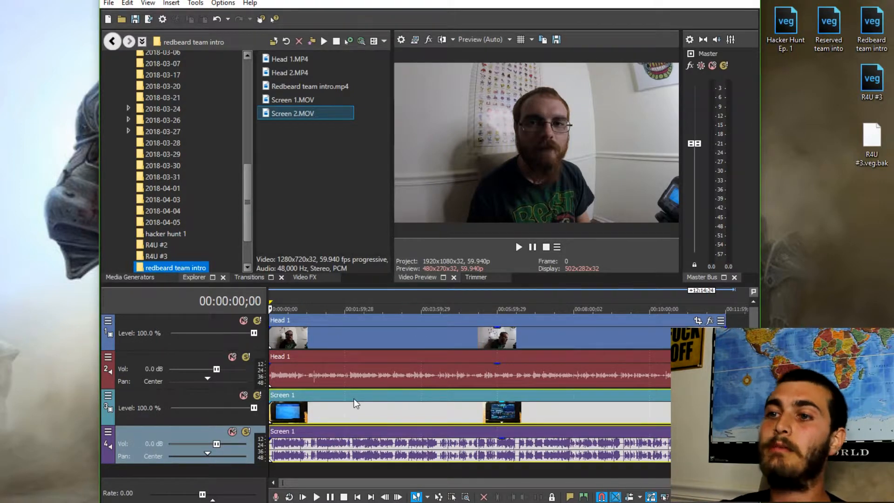
Use Track Motion to shrink the Head 1 video track to about 697 × 392 and move it to the frame's upper-left corner.
click(353, 319)
click(317, 318)
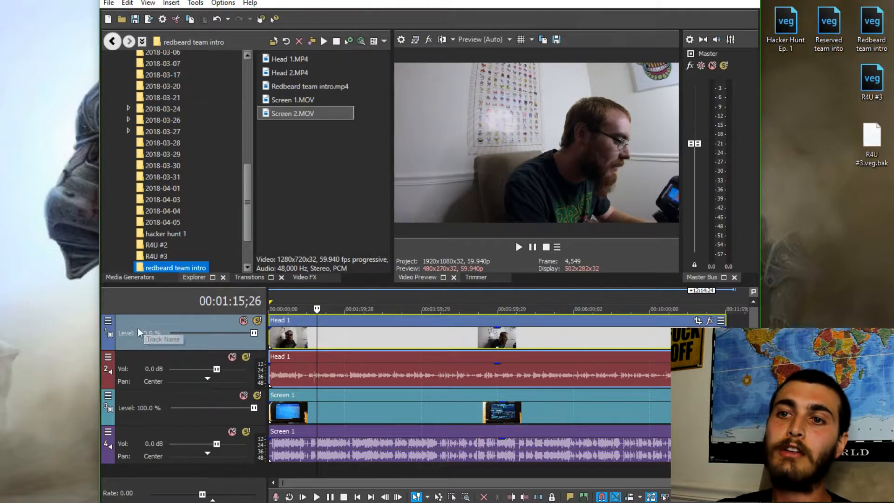
click(107, 321)
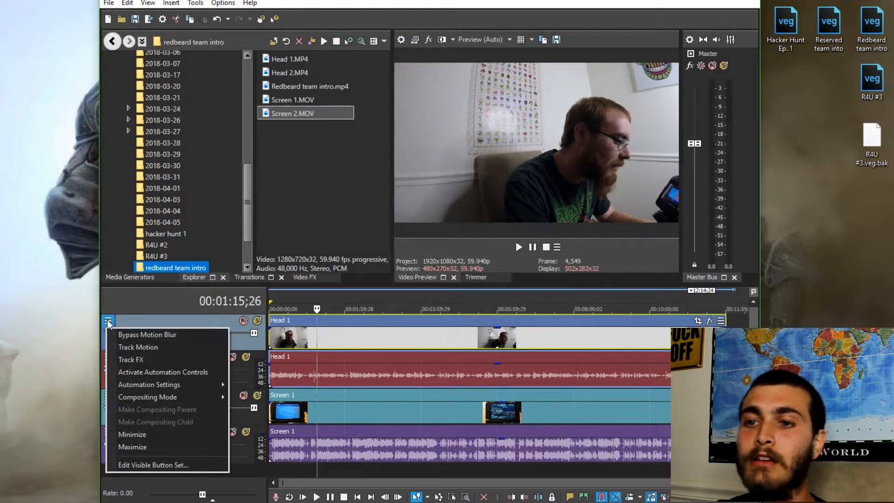
click(136, 346)
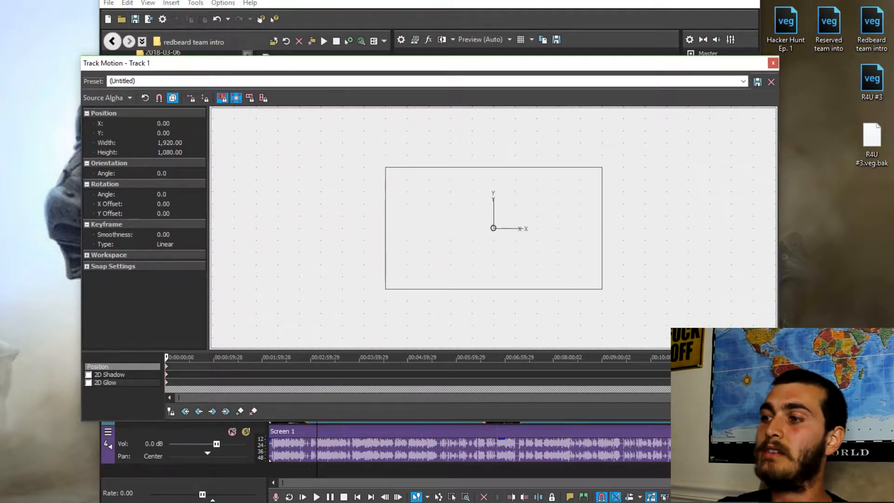
drag(777, 422, 494, 386)
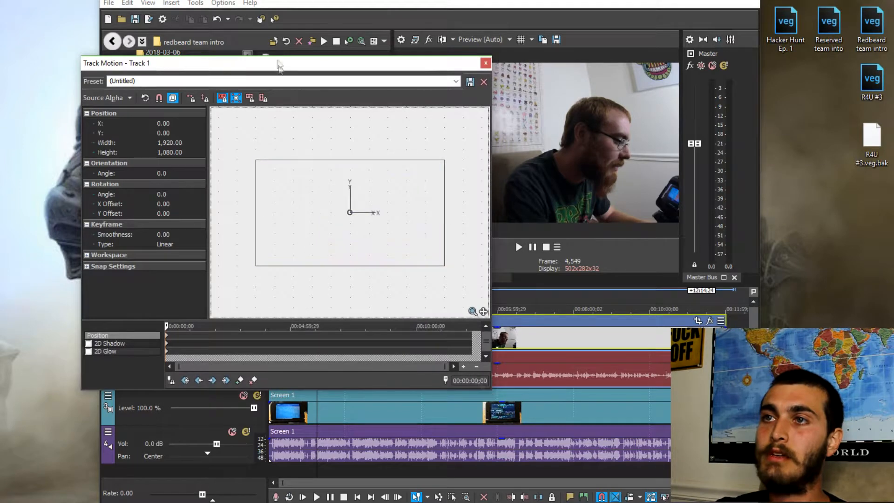
drag(279, 65, 173, 68)
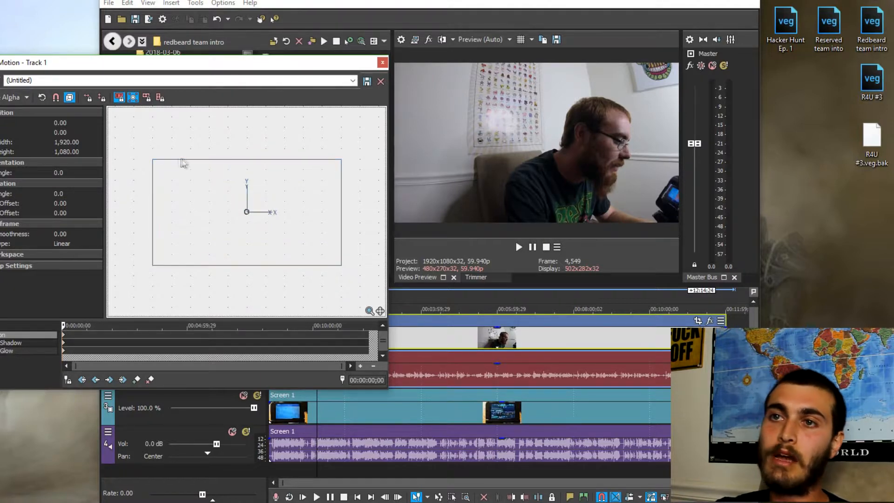
drag(341, 265, 170, 178)
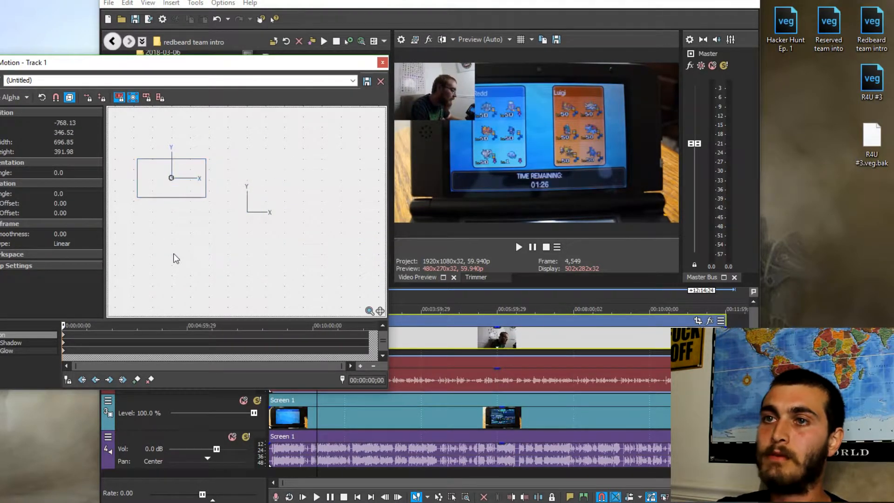
click(382, 62)
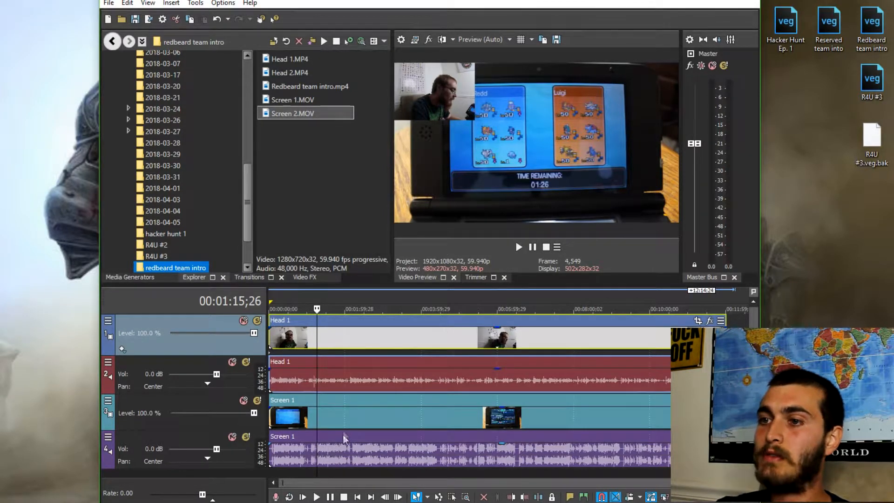
Crop the Screen 1 video event with Pan/Crop to about 823 × 463 around the handheld console's display.
click(372, 400)
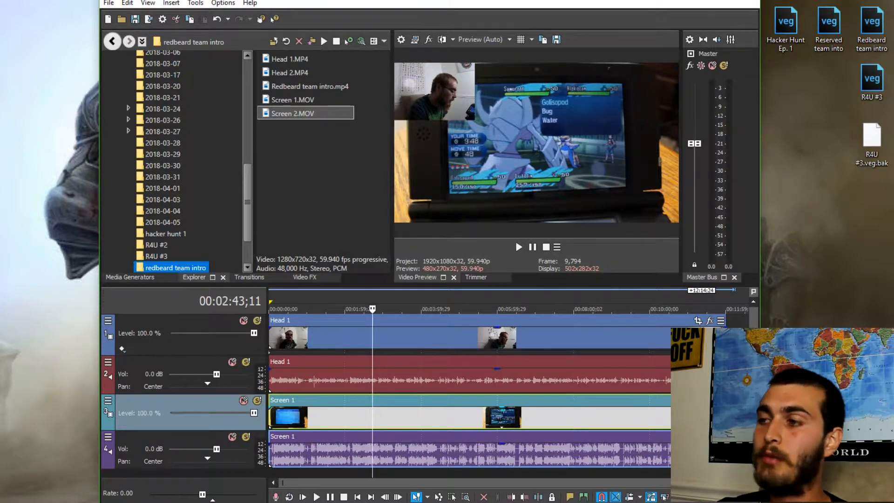
click(697, 399)
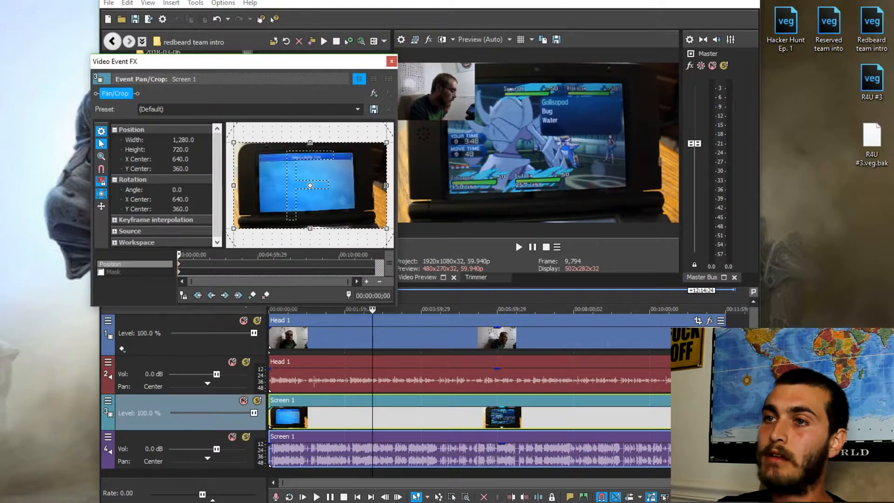
drag(312, 65, 295, 66)
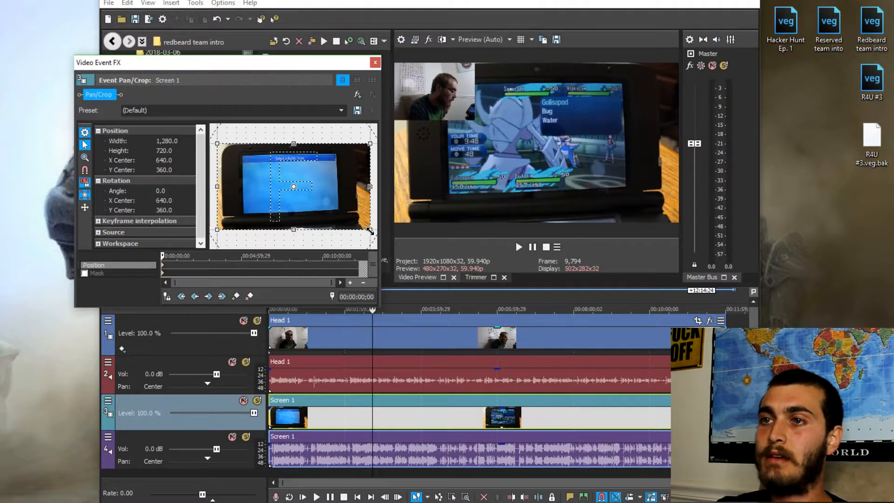
drag(370, 230, 342, 215)
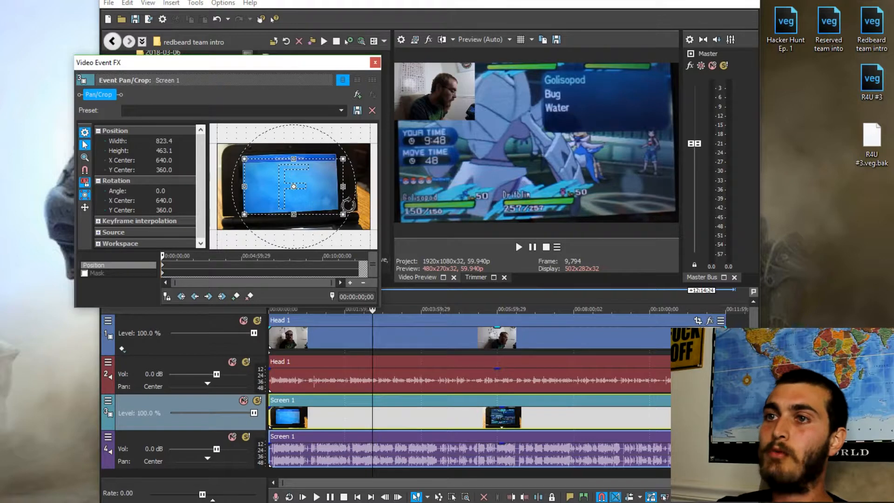
click(378, 62)
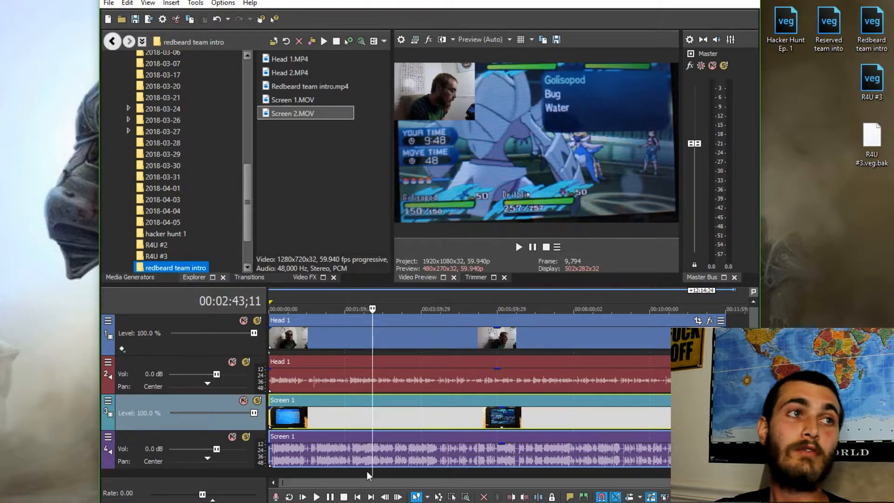
Mark the whole timeline, from the project start to the end of the footage at 00:12:14;24, as the loop region.
click(371, 496)
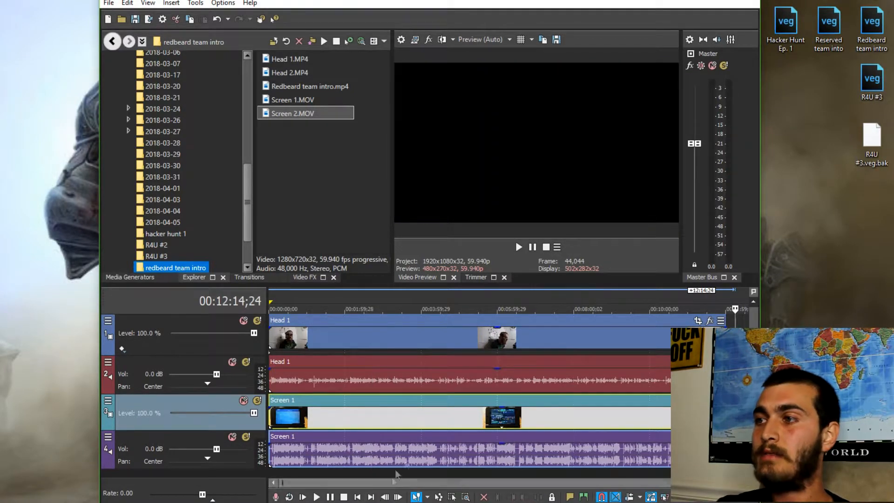
mouse_move(734, 309)
mouse_down()
mouse_move(483, 309)
mouse_move(734, 309)
mouse_up()
key(ctrl+Home)
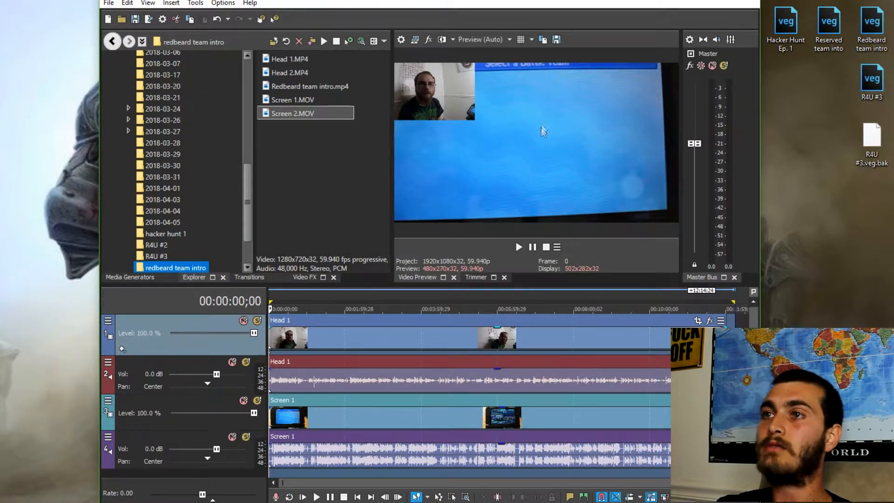
Set the project's video properties to the HD 1080-24p (1920x1080) template with a 29.970 (NTSC) frame rate, and apply them.
click(401, 40)
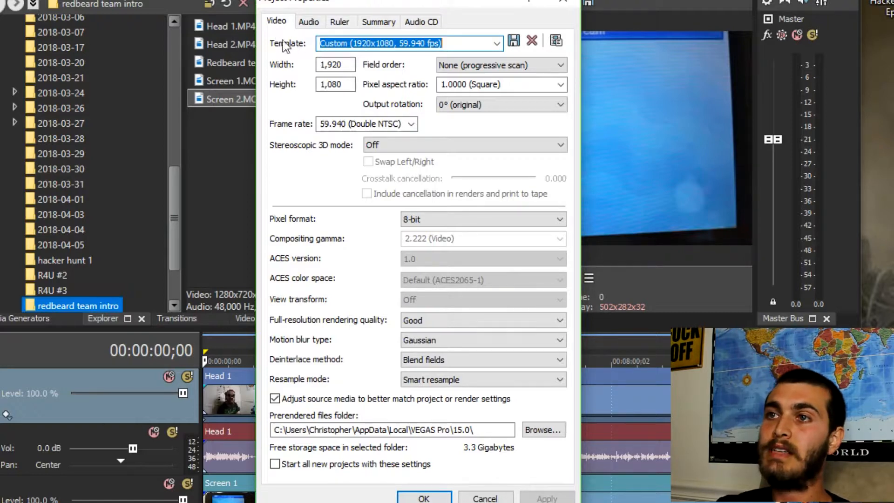
click(497, 44)
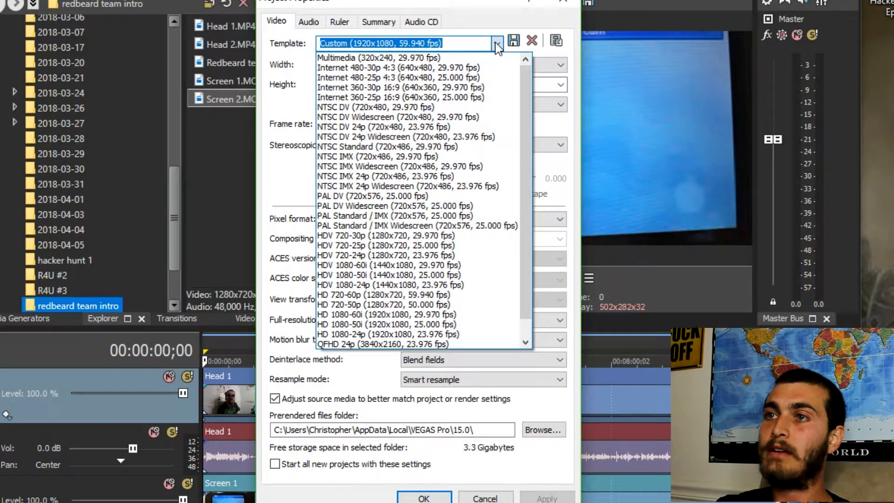
drag(525, 78, 526, 112)
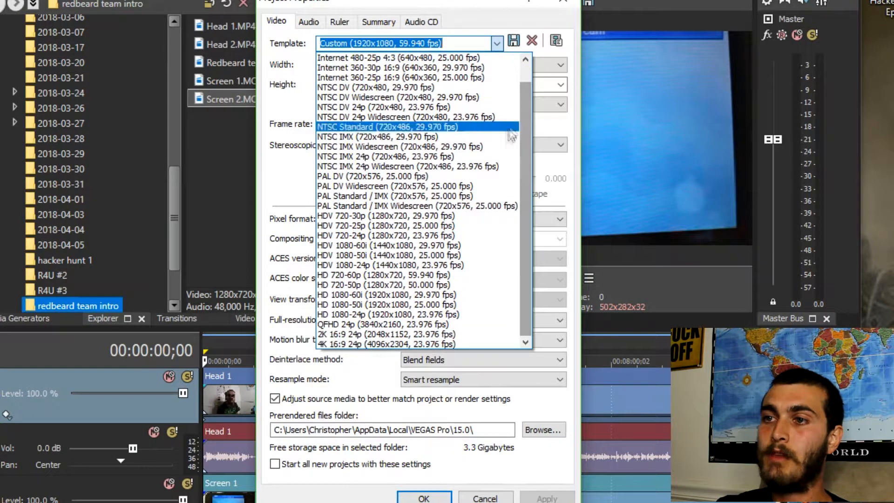
click(367, 315)
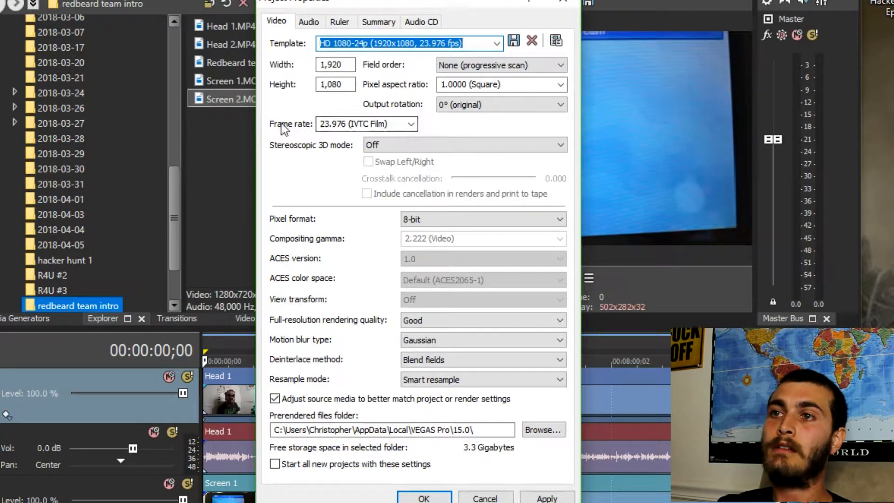
click(411, 123)
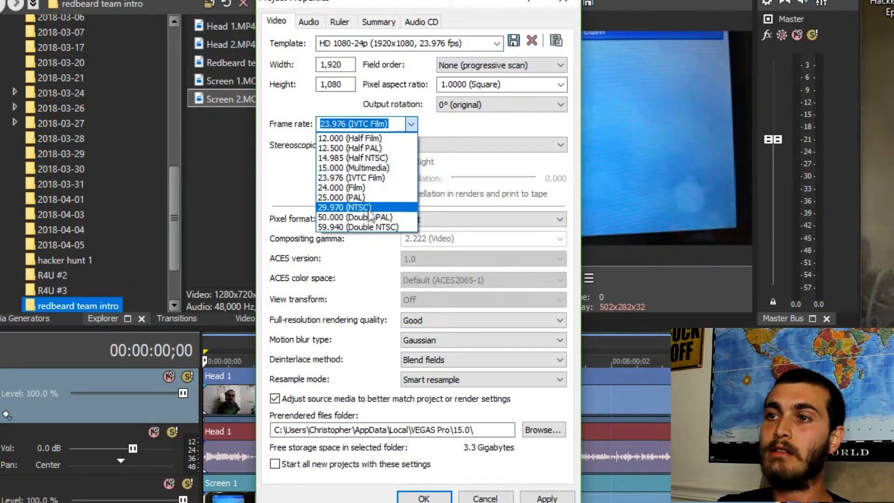
click(354, 207)
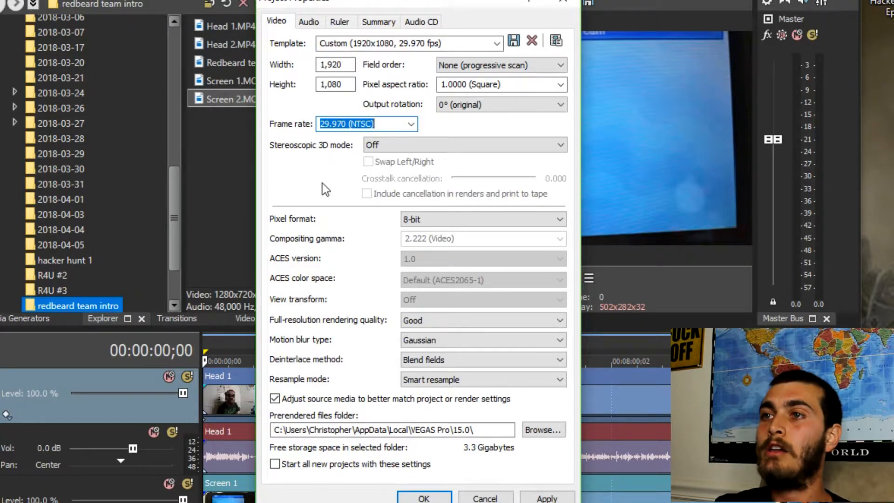
click(547, 498)
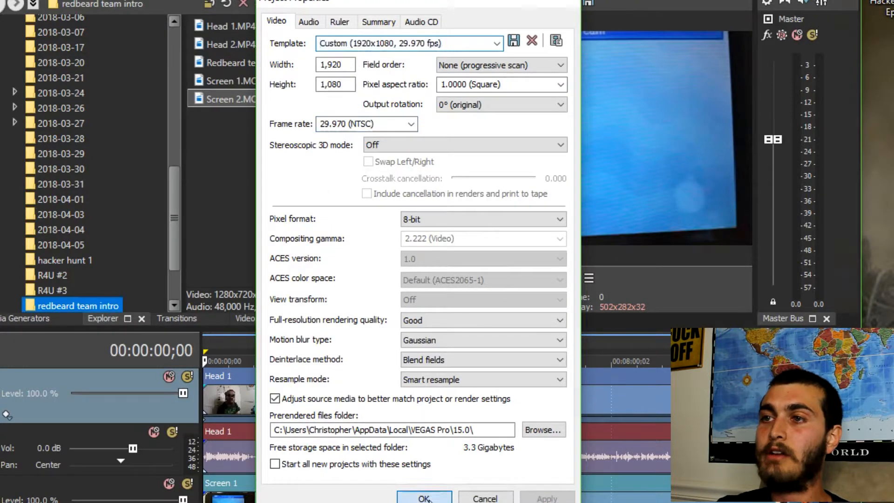
click(423, 498)
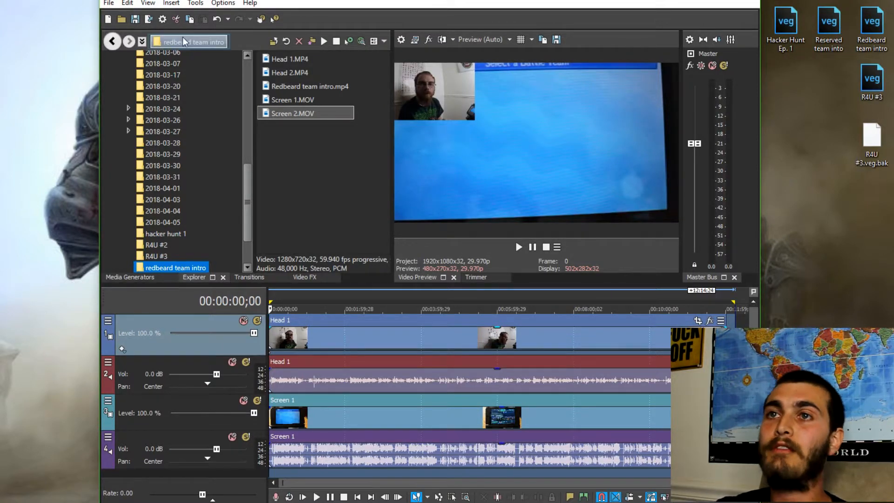
Set up a render of the project in Sony AVC/MVC format with the Internet 1920x1080-30p template.
click(108, 4)
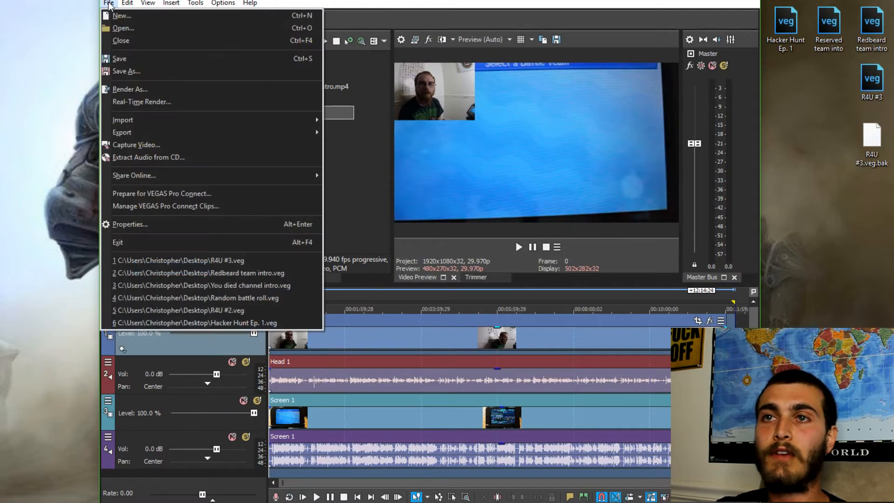
click(134, 90)
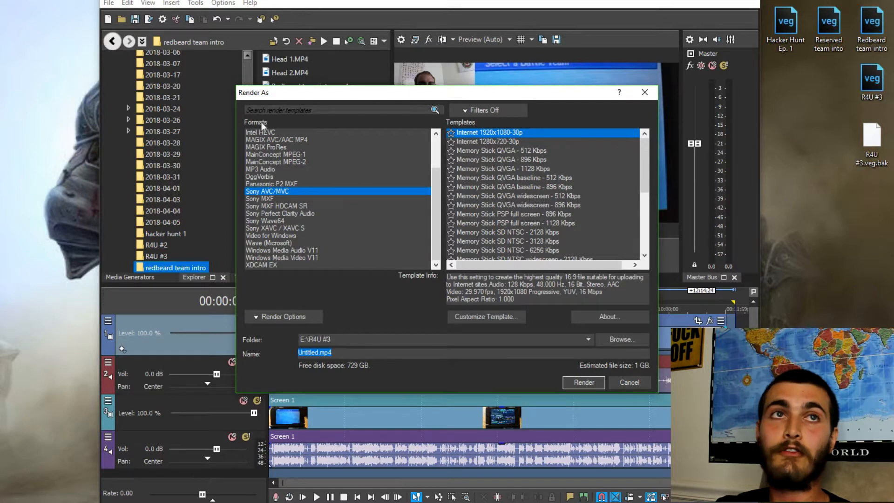
click(275, 191)
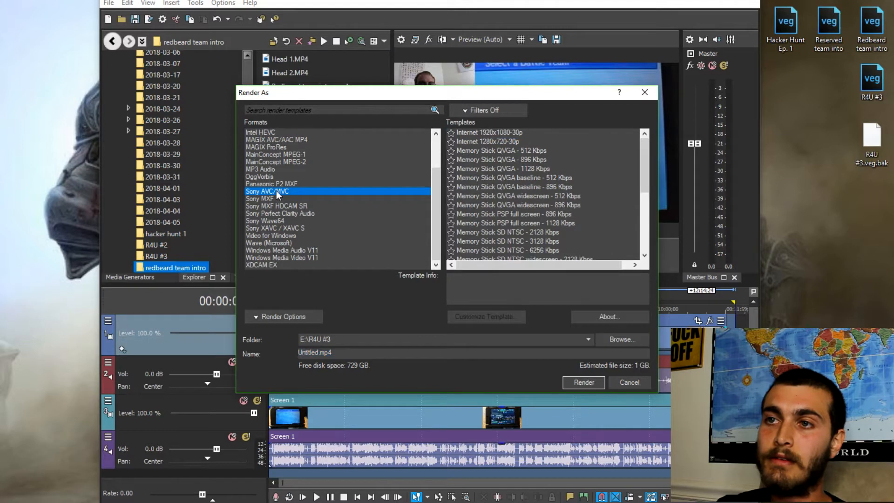
click(468, 132)
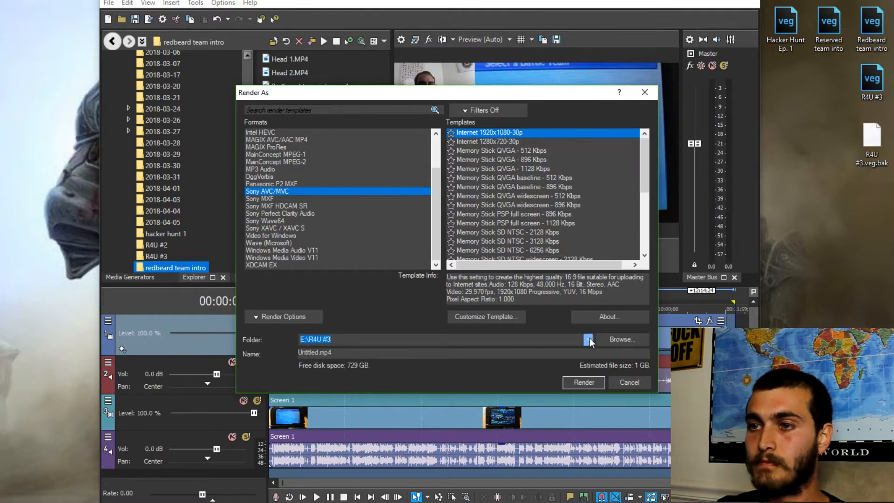
Name the output file "rED bEARD sUCKS.mp4" and start rendering.
click(318, 355)
key(BackSpace)
key(BackSpace)
key(BackSpace)
key(BackSpace)
key(BackSpace)
key(BackSpace)
key(BackSpace)
key(BackSpace)
text(rED)
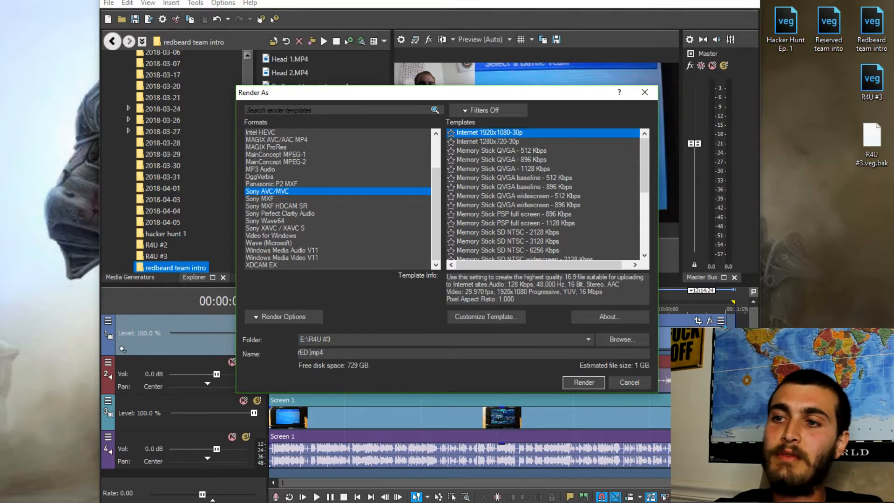
text( bEARD sUCKS)
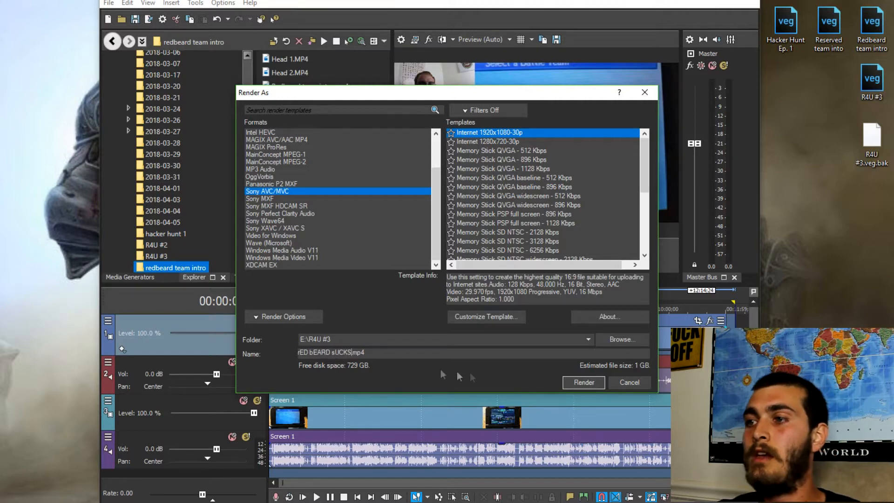
click(583, 381)
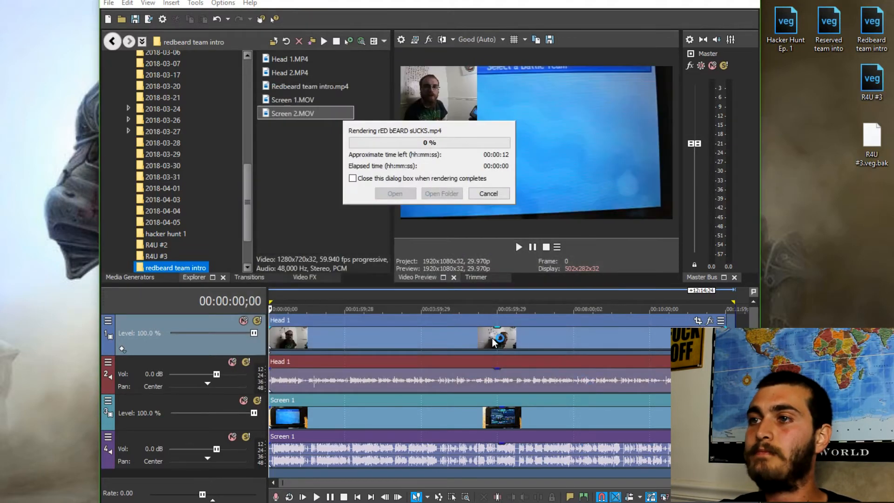